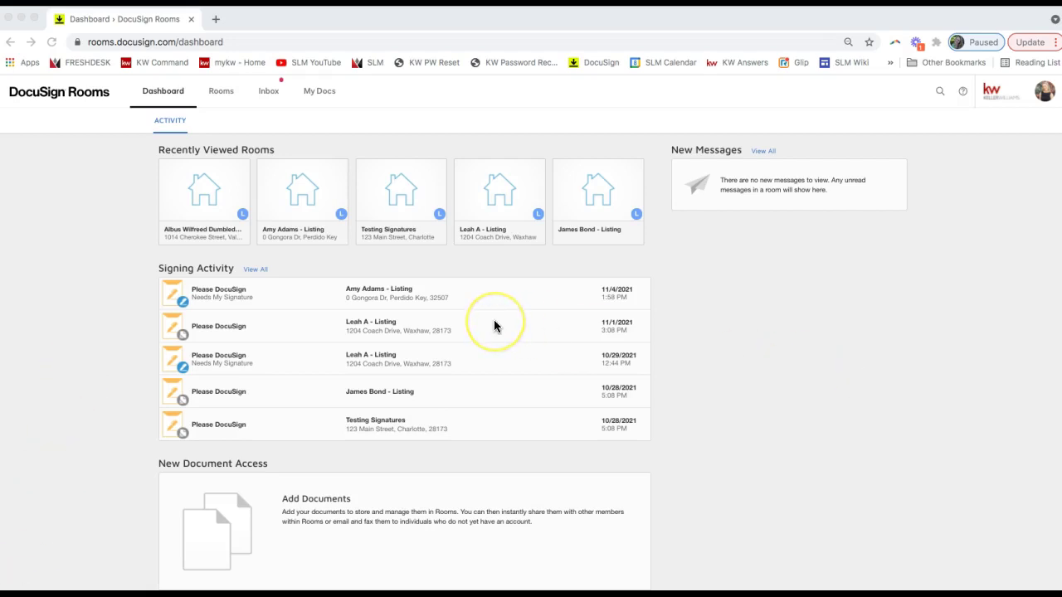
Enter realestate.docusign.com as the browser address without loading it.
left_click(101, 47)
type("realestate.d")
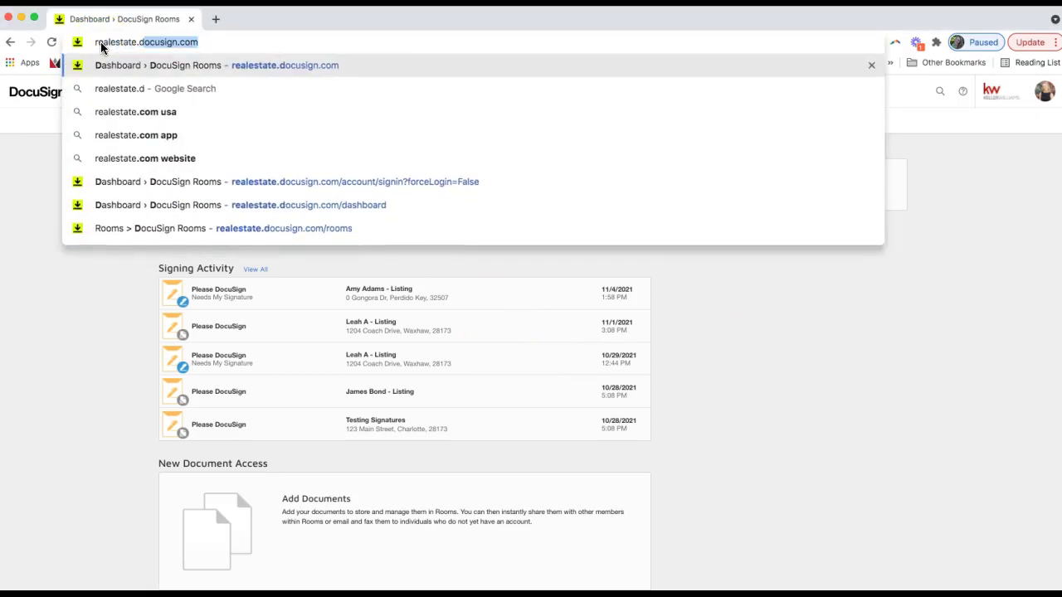
triple_click(129, 44)
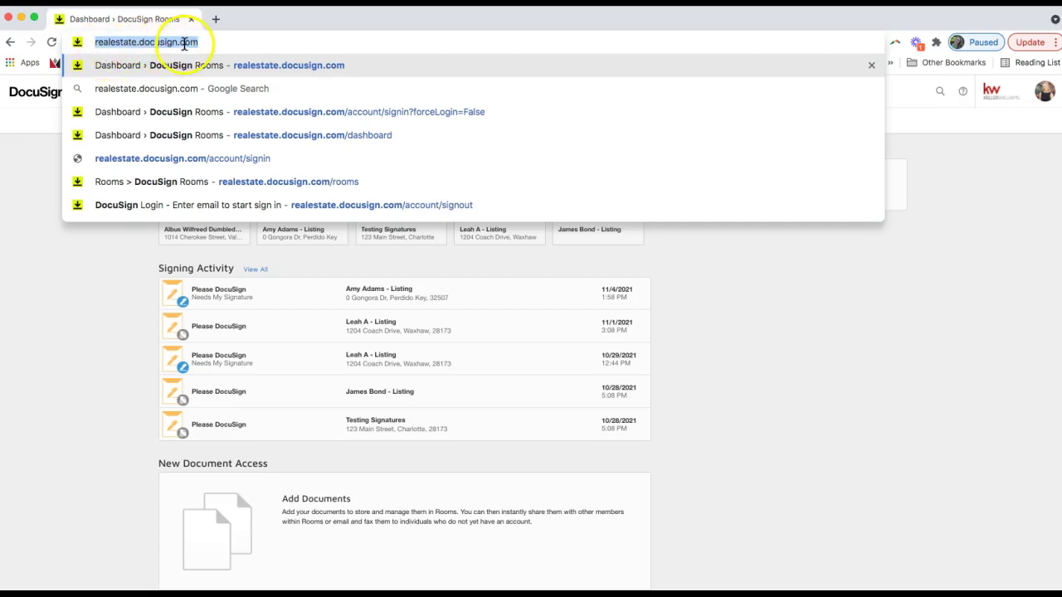
left_click(50, 317)
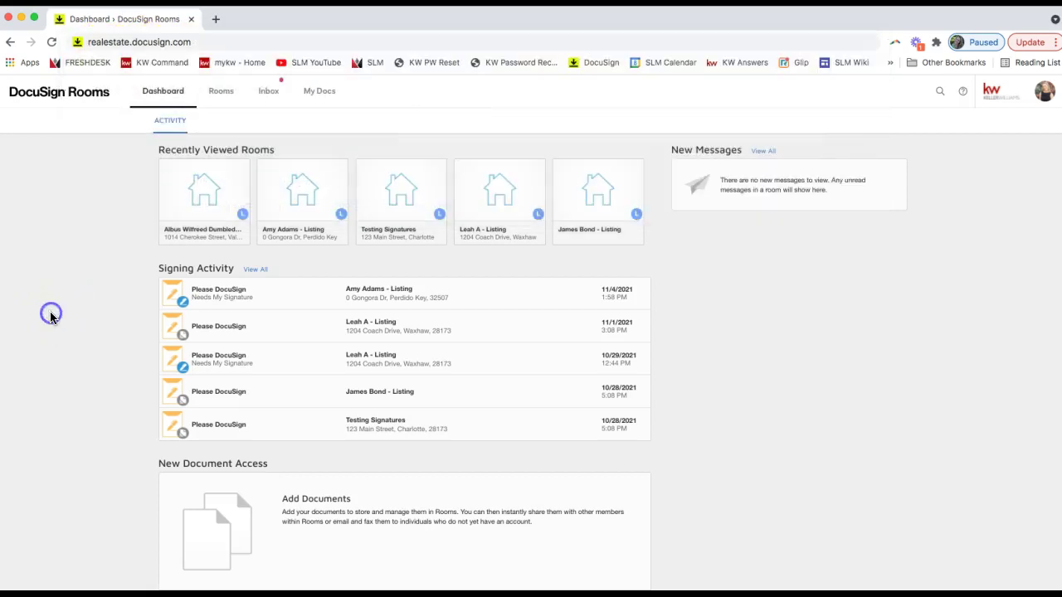
Open the account preferences and go to the Integrations settings.
left_click(72, 202)
left_click(982, 214)
left_click(1045, 94)
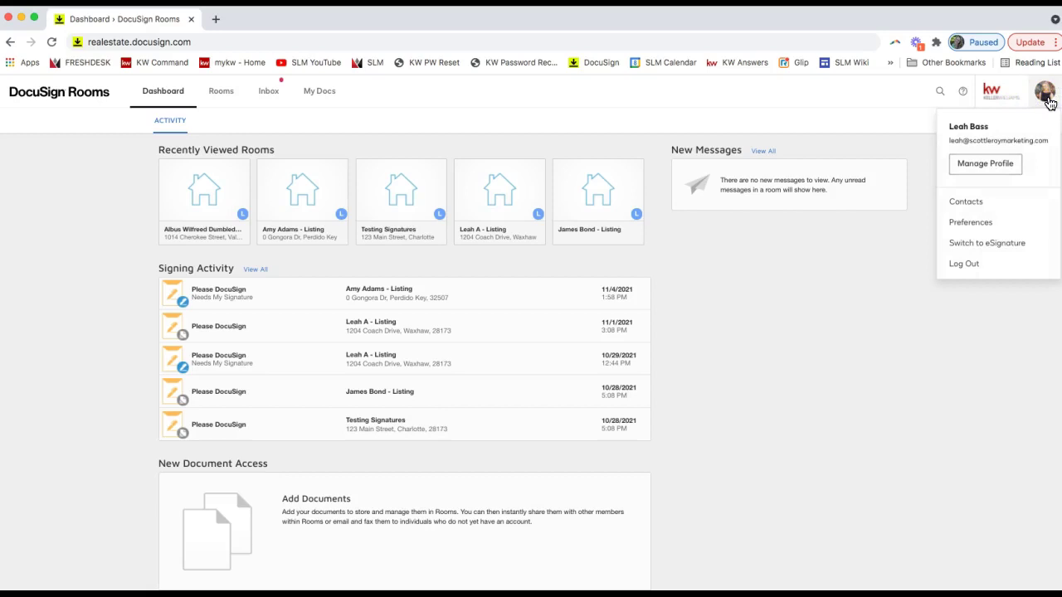
left_click(1047, 98)
left_click(978, 226)
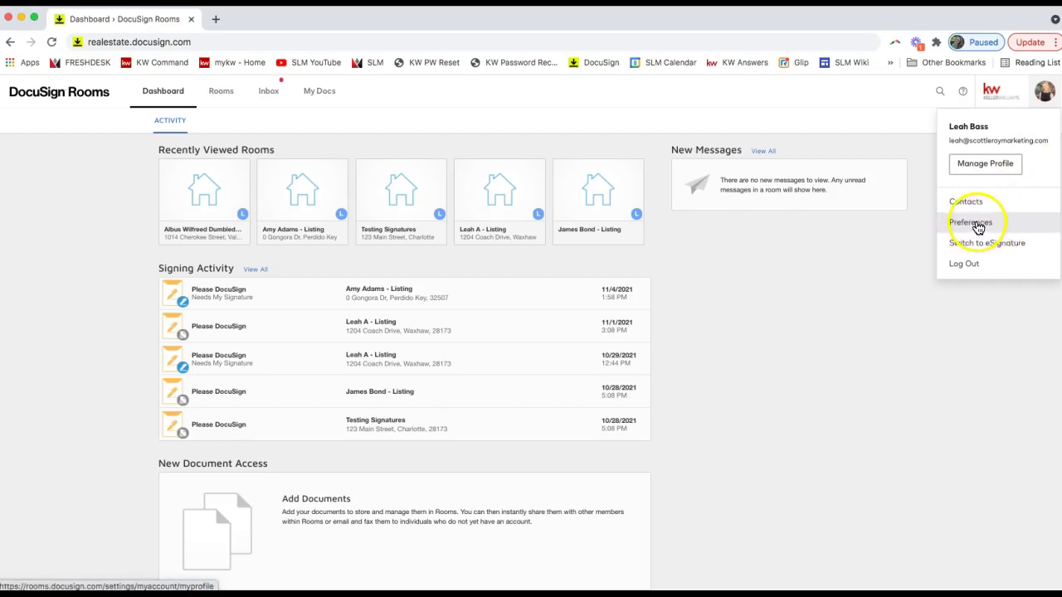
left_click(979, 226)
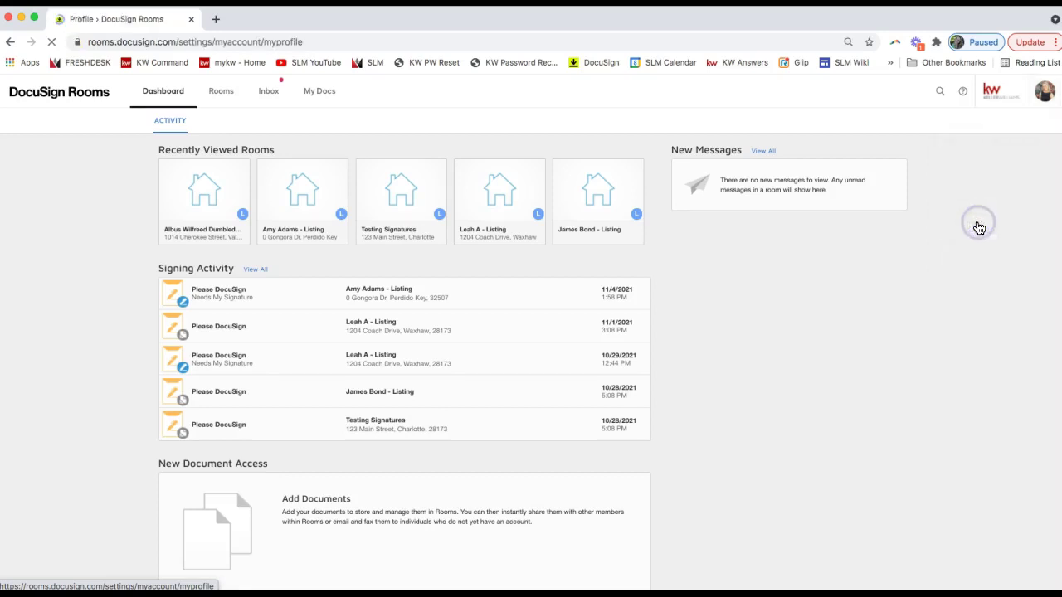
left_click(1043, 93)
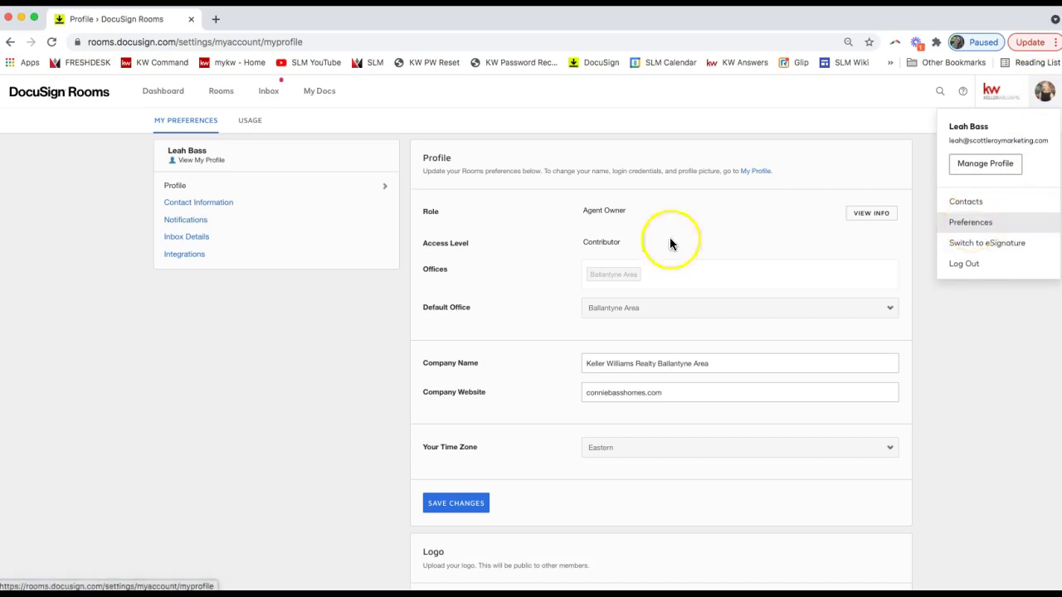
left_click(186, 256)
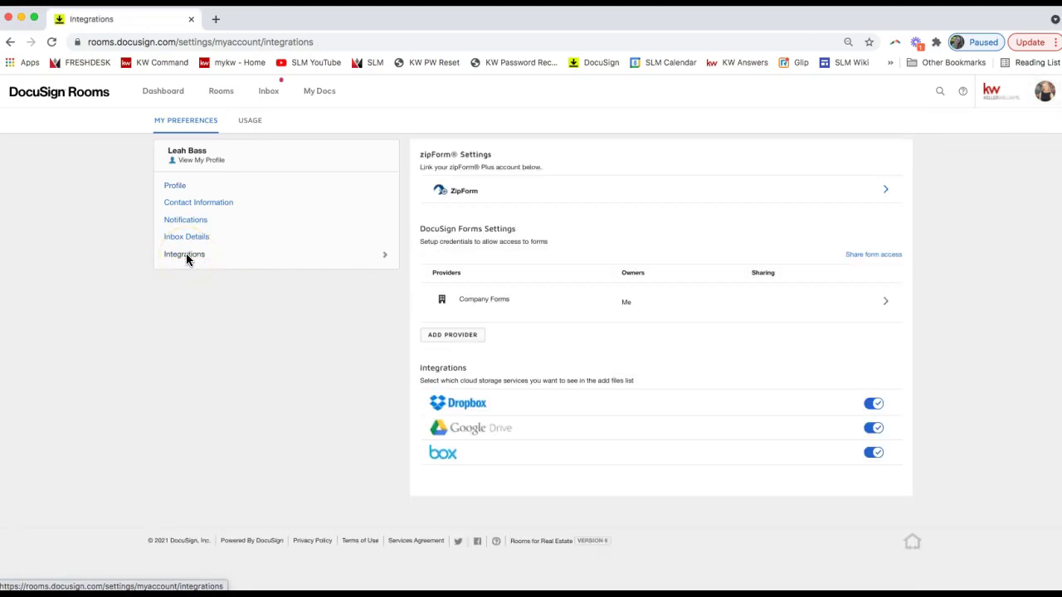
Review the ZipForm Plus account link settings, close them, and highlight the DocuSign Forms Settings heading.
left_click(886, 191)
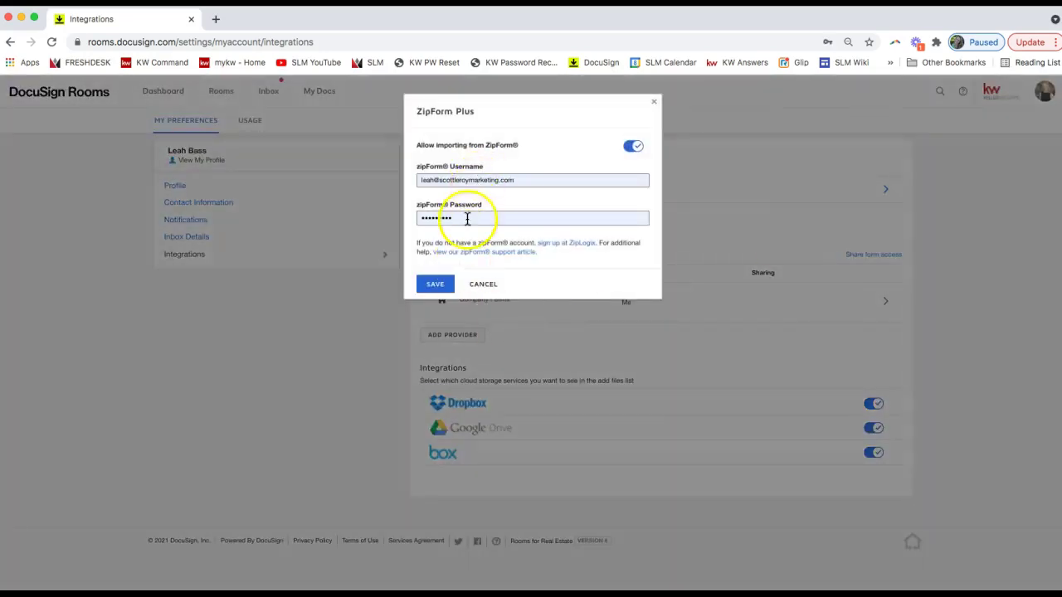
left_click(654, 108)
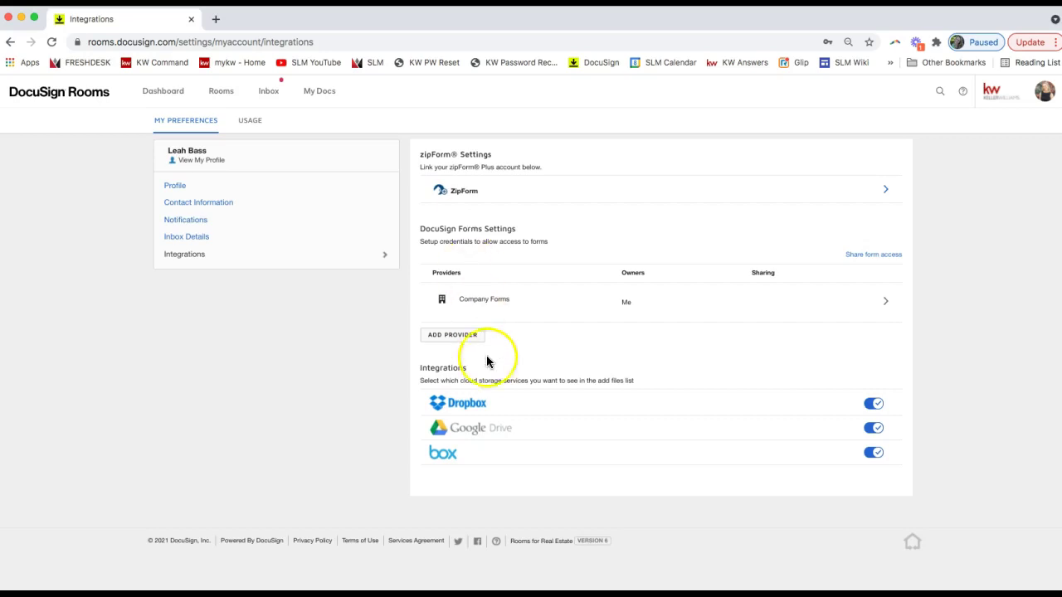
left_click_drag(420, 230, 524, 239)
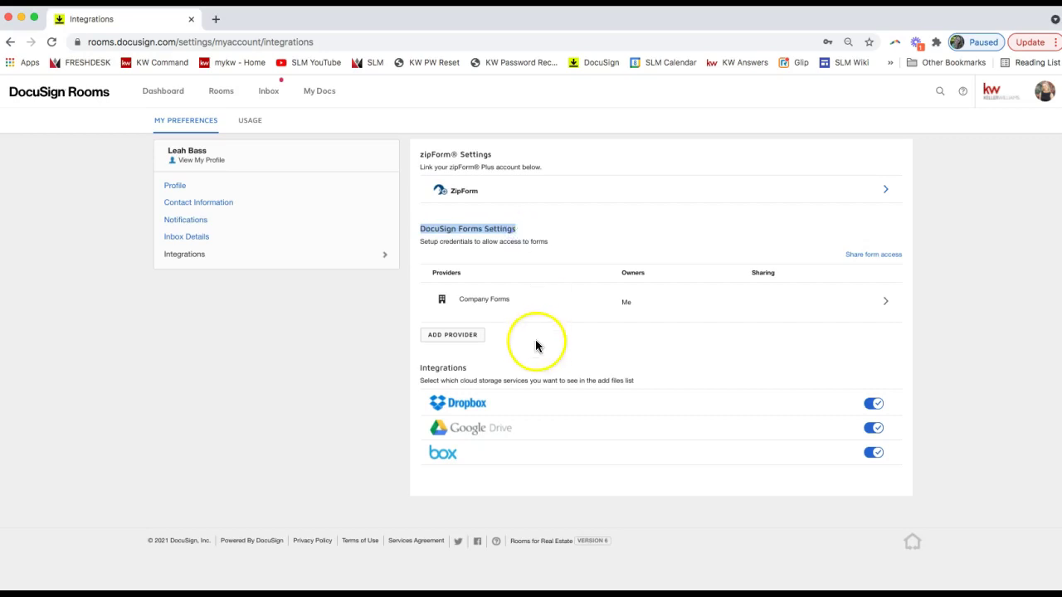
Start adding the California Association of Realtors as a forms provider, going to its NRDS ID entry.
left_click(455, 336)
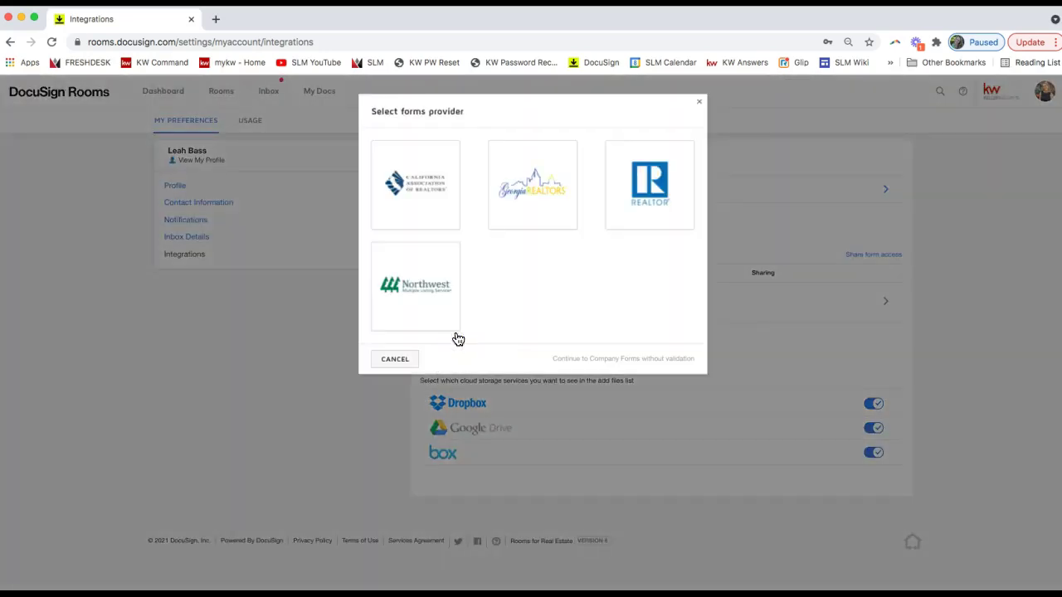
left_click(428, 196)
left_click(430, 198)
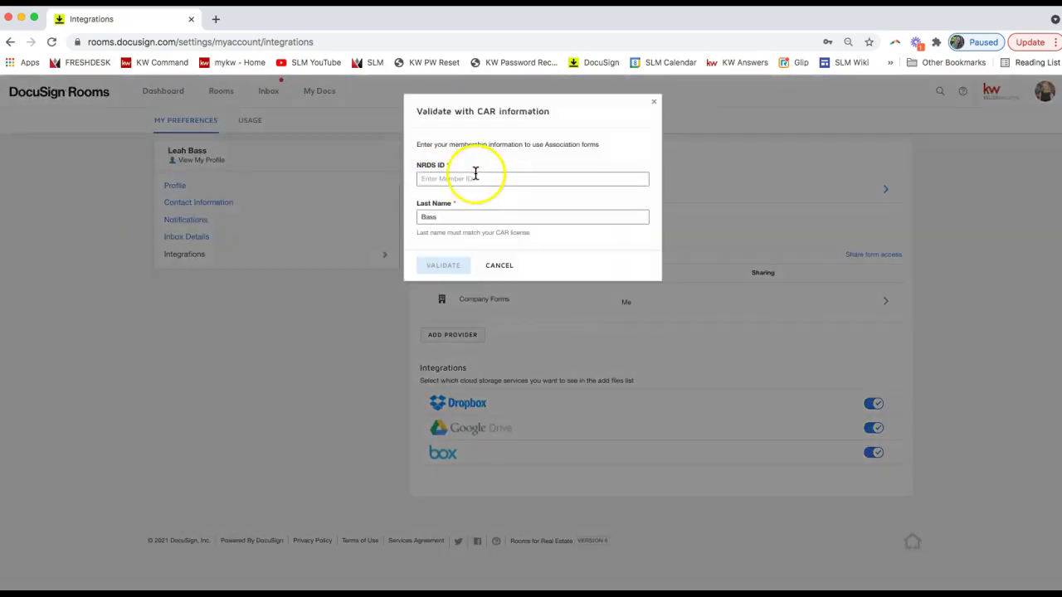
left_click(475, 177)
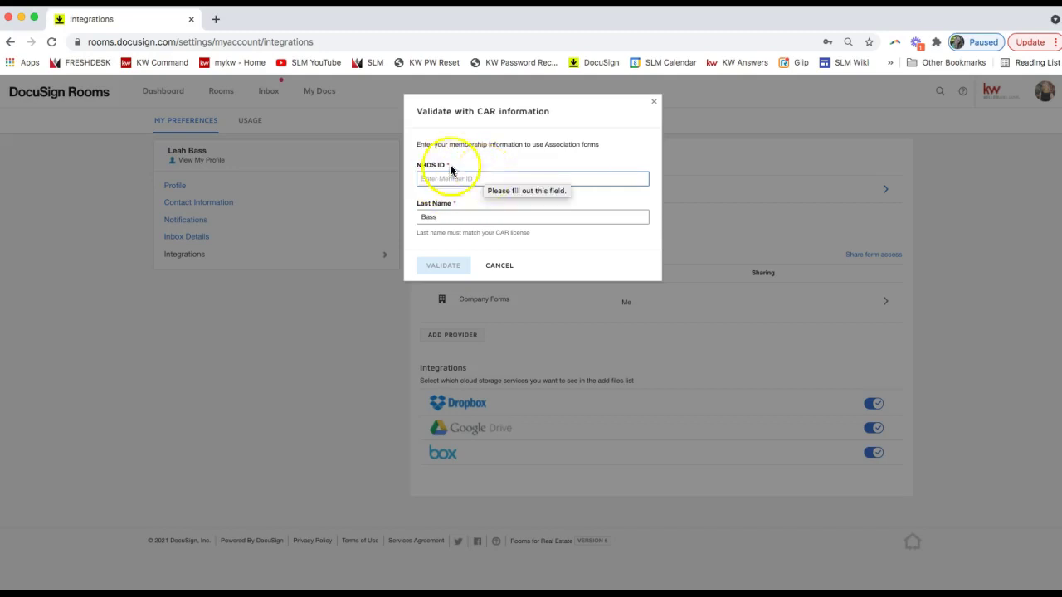
left_click(434, 183)
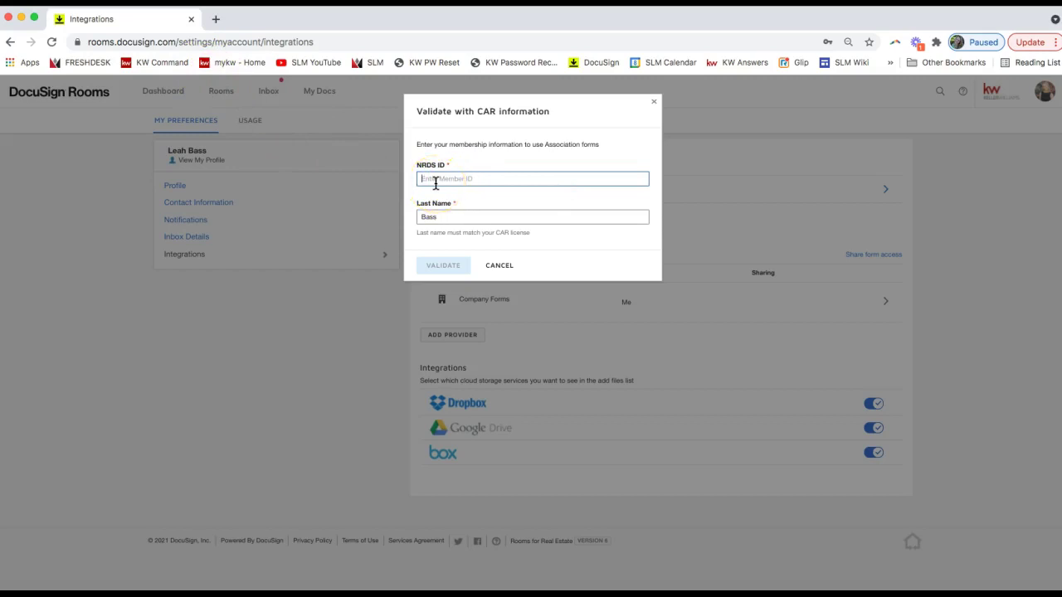
Search Google in a new tab for "nrds id lookup" and open the Connect.Realtor page for finding an NRDS ID.
left_click(216, 20)
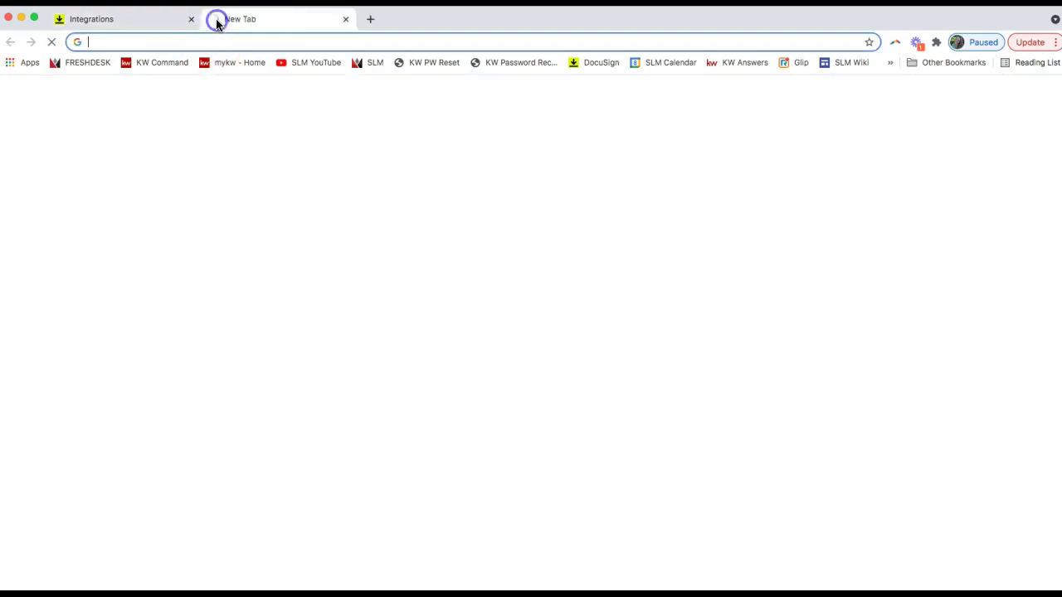
left_click(396, 279)
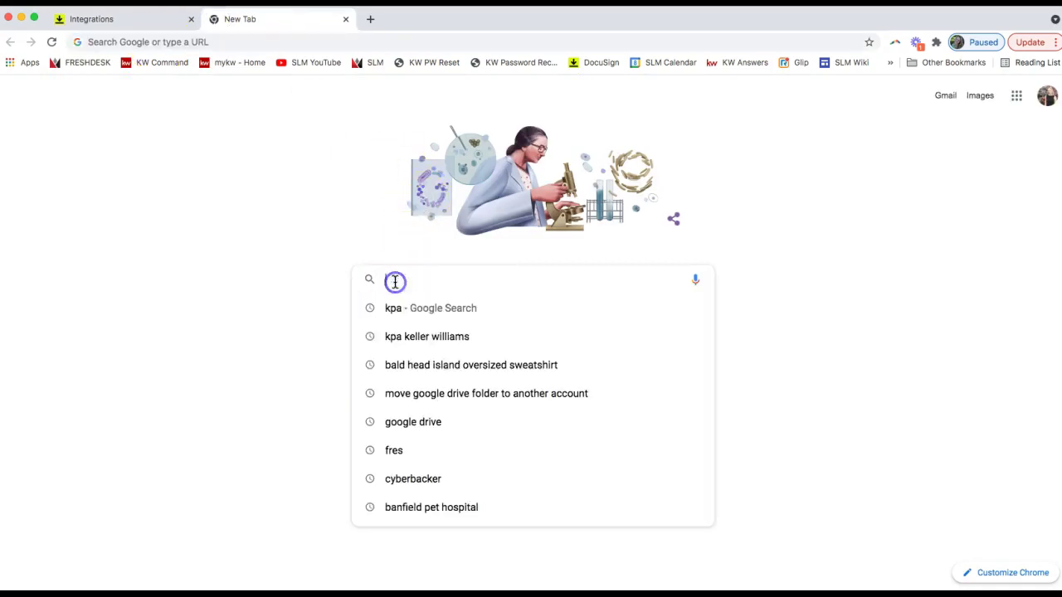
type("nrds id loo")
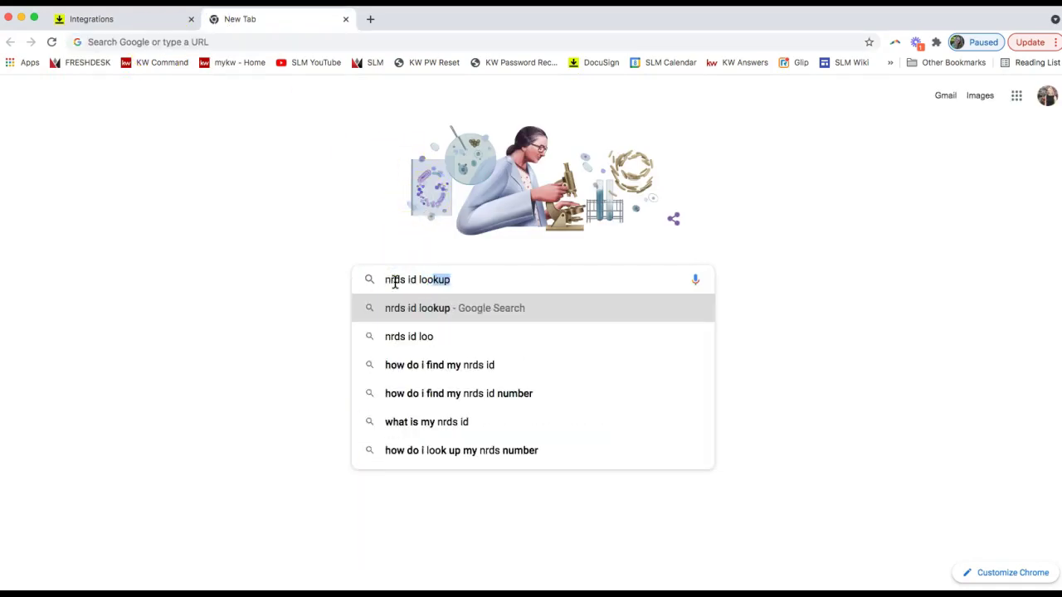
key("Return")
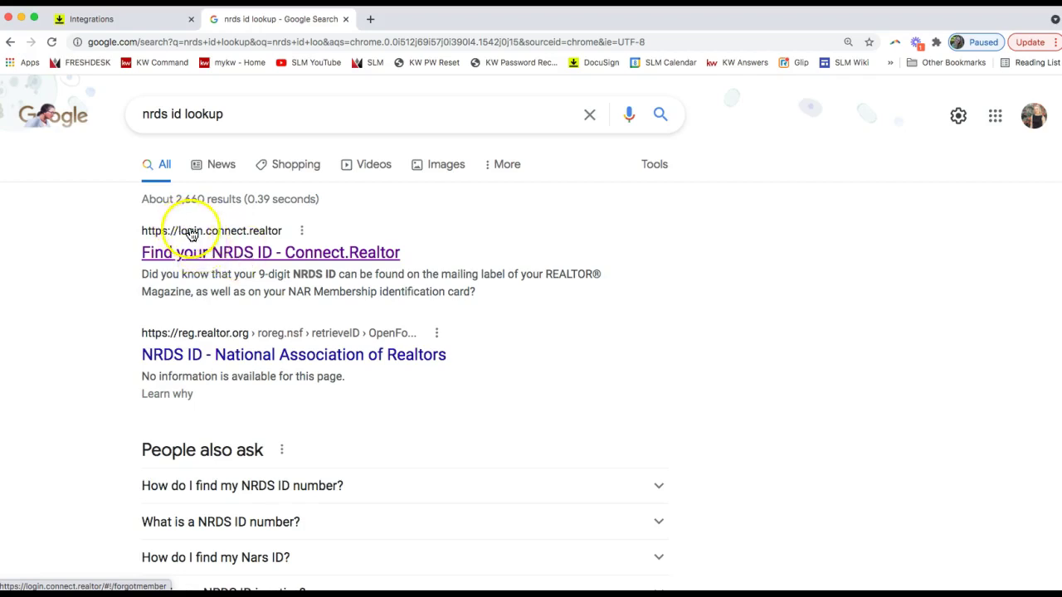
left_click(222, 252)
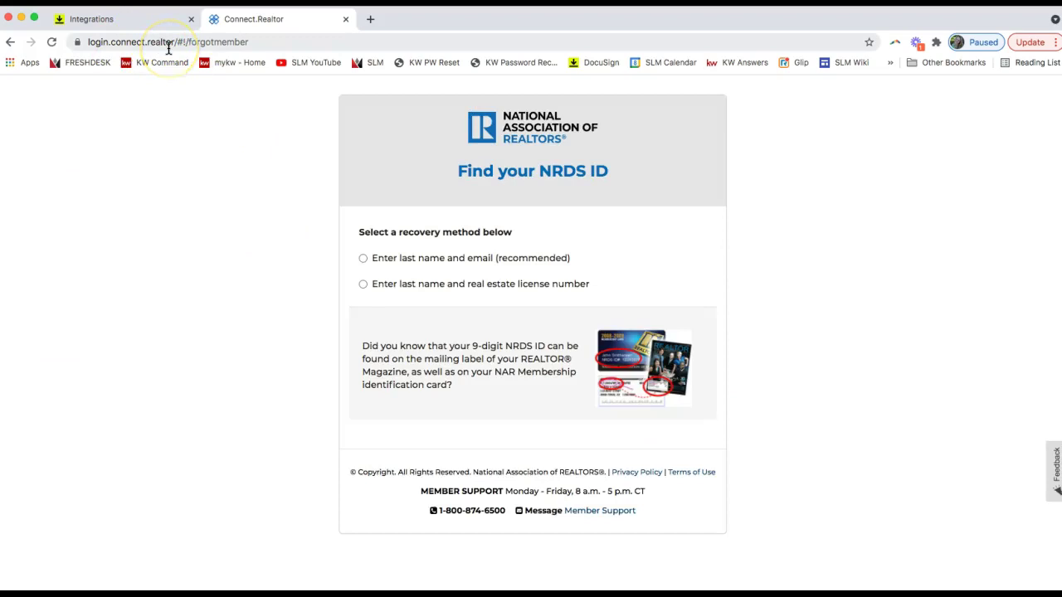
Choose the last name and email recovery method for finding the NRDS ID.
left_click(362, 258)
left_click(420, 284)
left_click(346, 318)
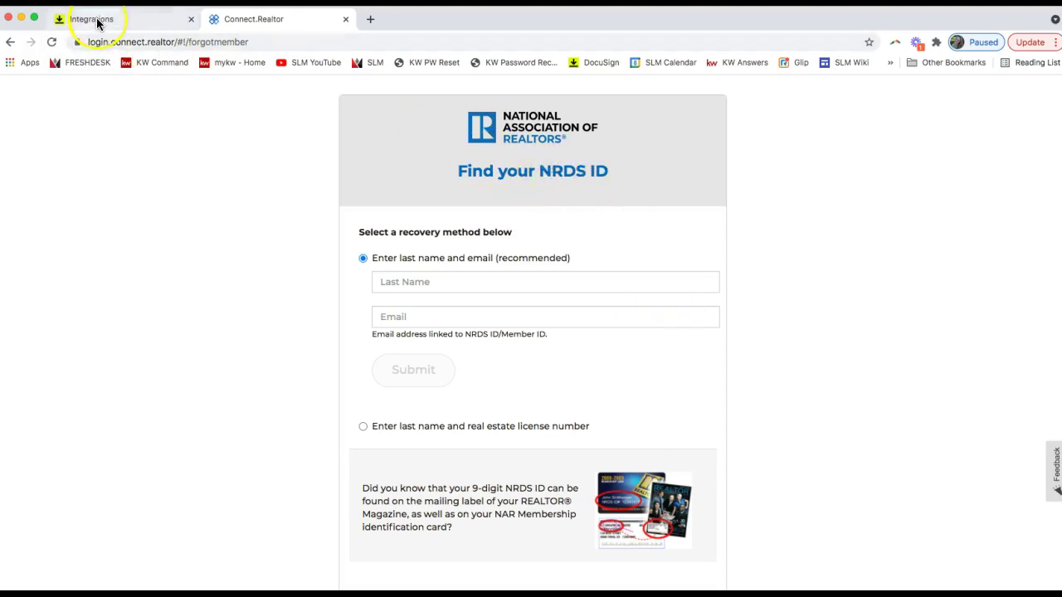
double_click(556, 170)
Return to the CAR validation form in DocuSign Rooms, check the NRDS ID and last name fields, and cancel it.
left_click(91, 18)
left_click(441, 181)
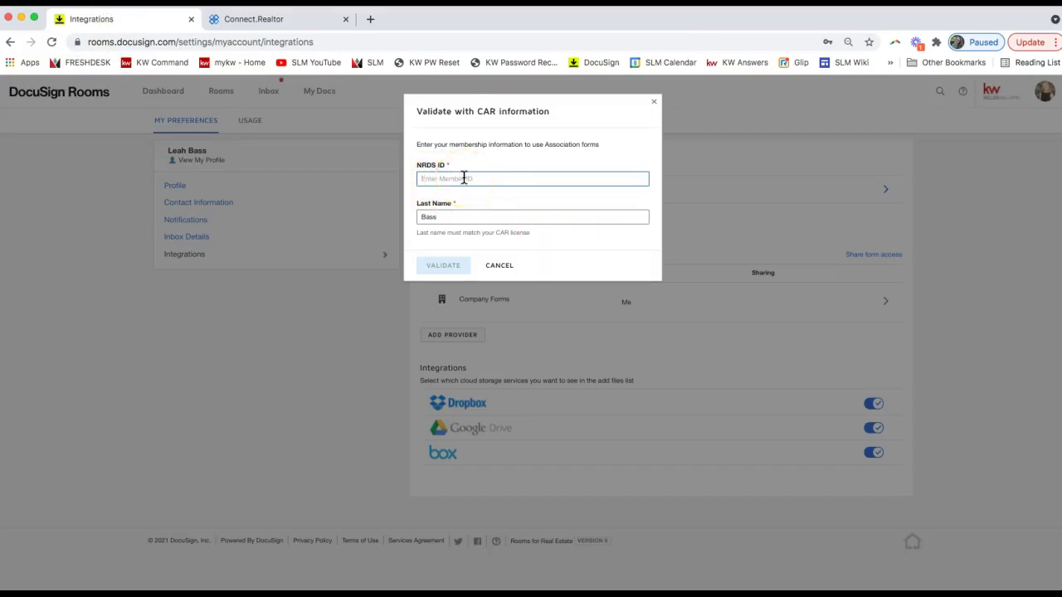
left_click_drag(436, 216, 407, 222)
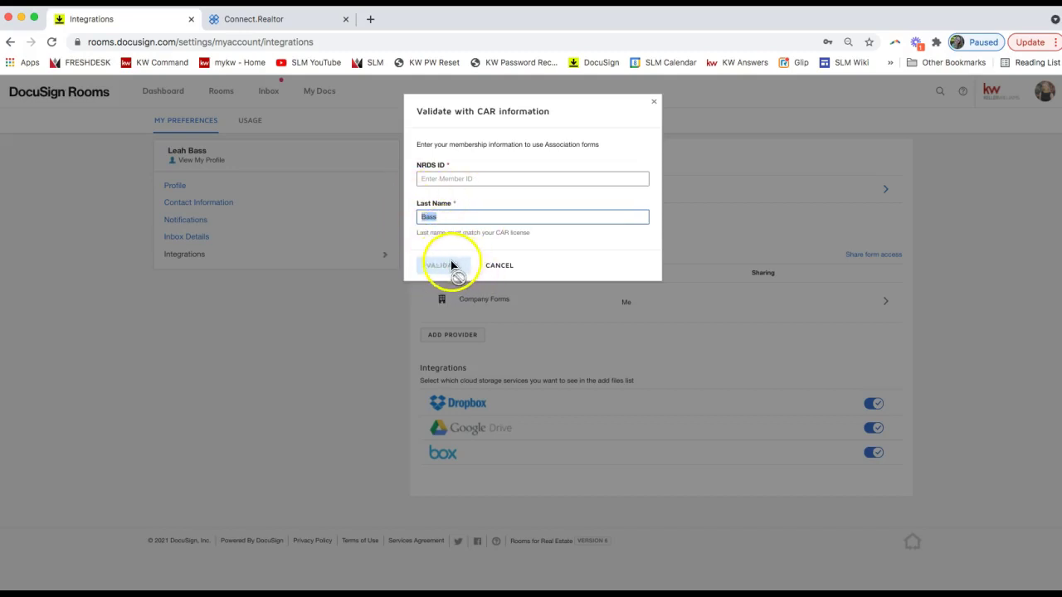
left_click(497, 270)
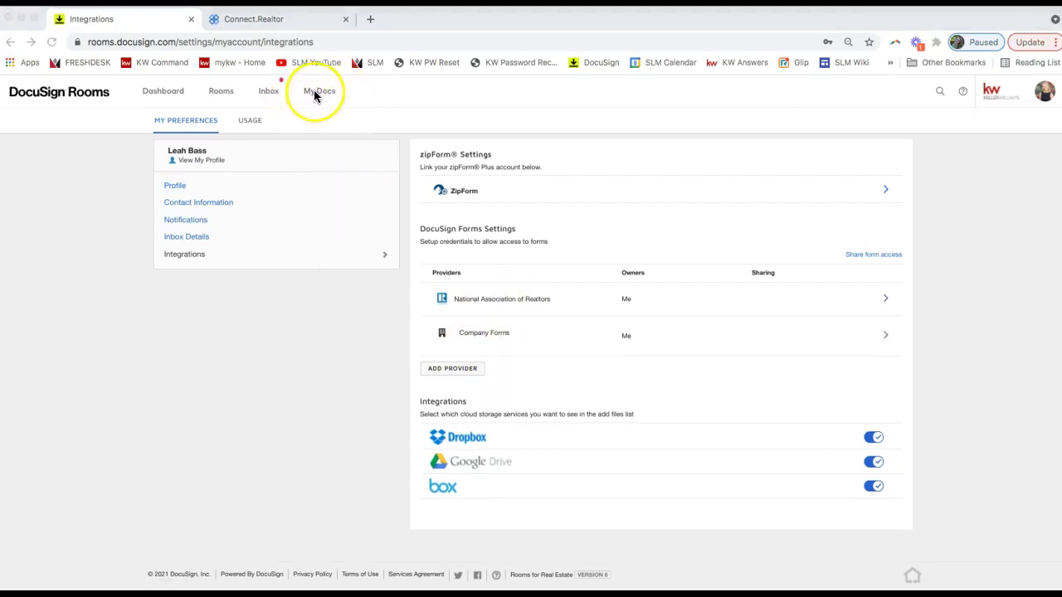
Browse the available forms in My Docs, expanding the SCAR, NC Commercial Termination and NC Listing File folders.
left_click(346, 109)
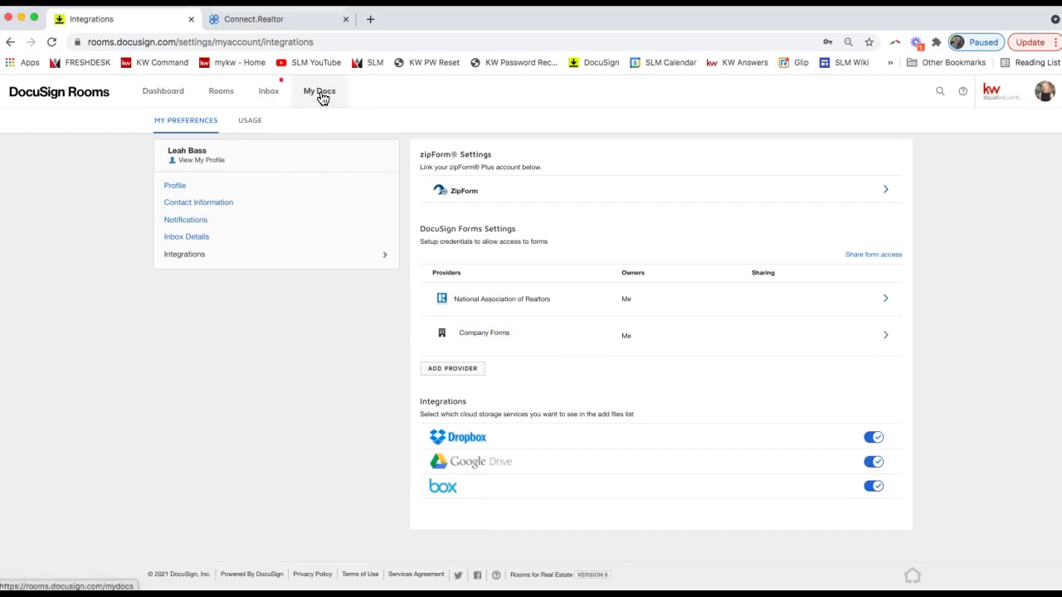
left_click(321, 100)
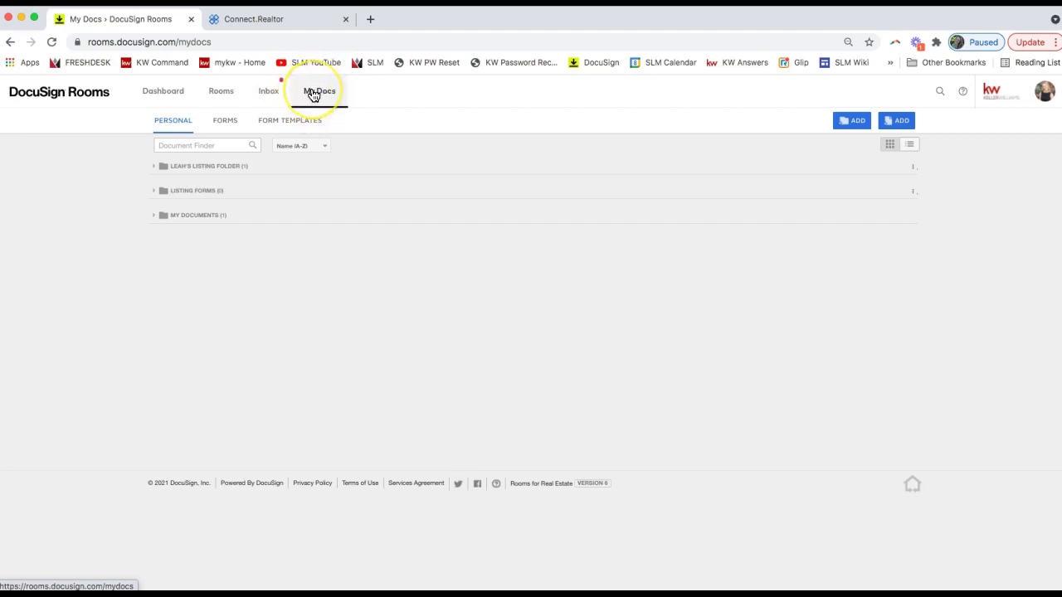
left_click(225, 130)
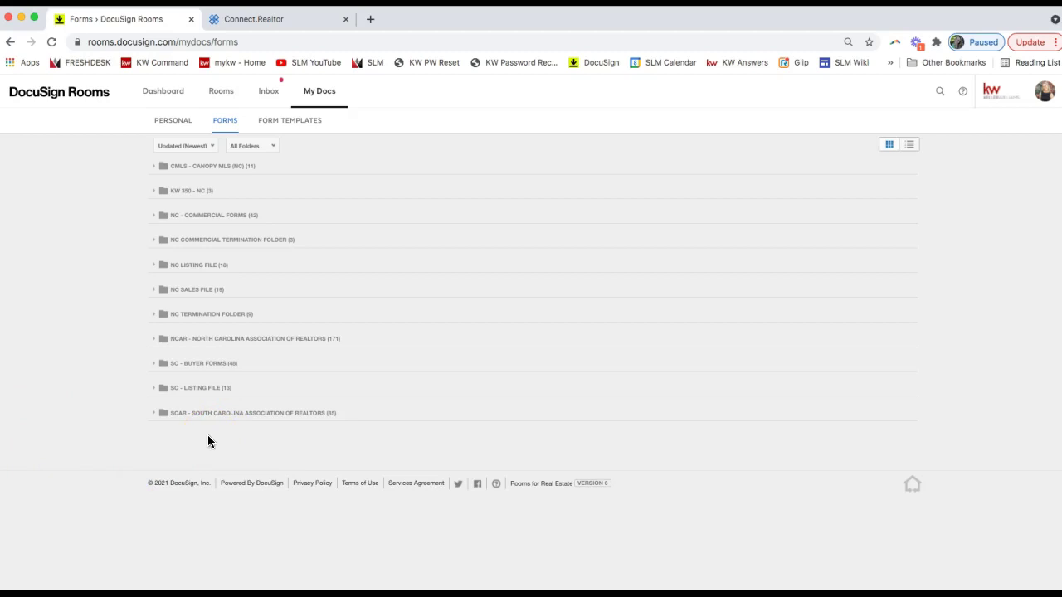
left_click(188, 413)
left_click(192, 241)
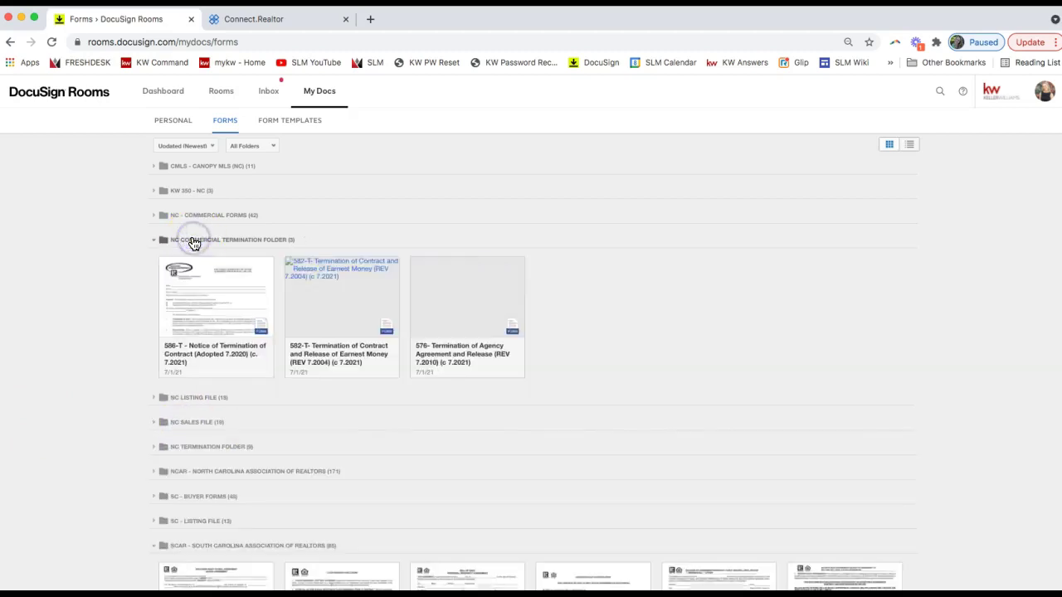
left_click(194, 398)
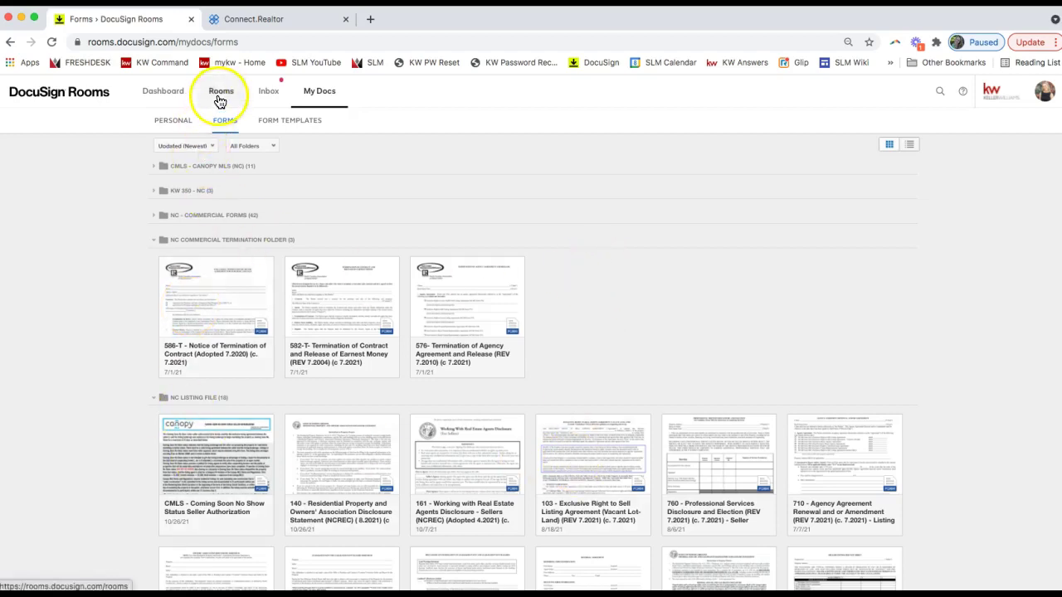
Return to the dashboard and open the first recently viewed listing room.
left_click(166, 101)
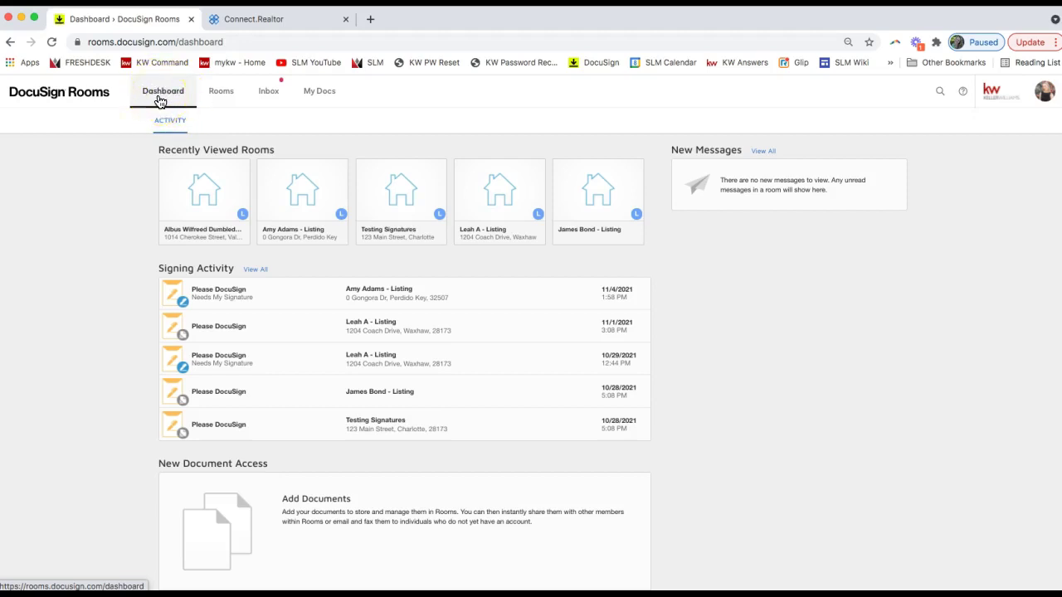
left_click(167, 100)
left_click(168, 101)
left_click(222, 100)
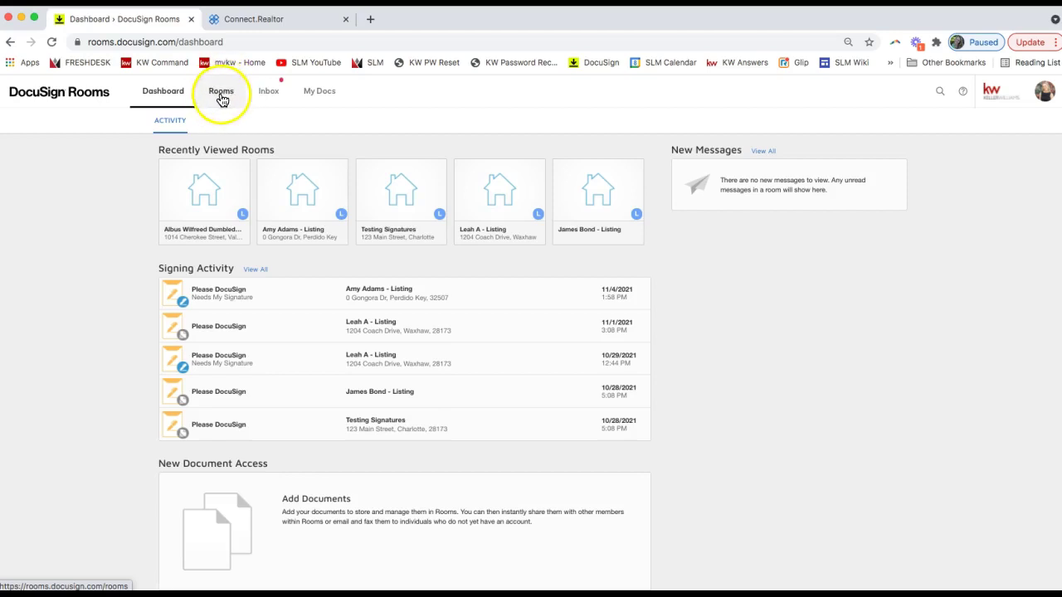
left_click(200, 203)
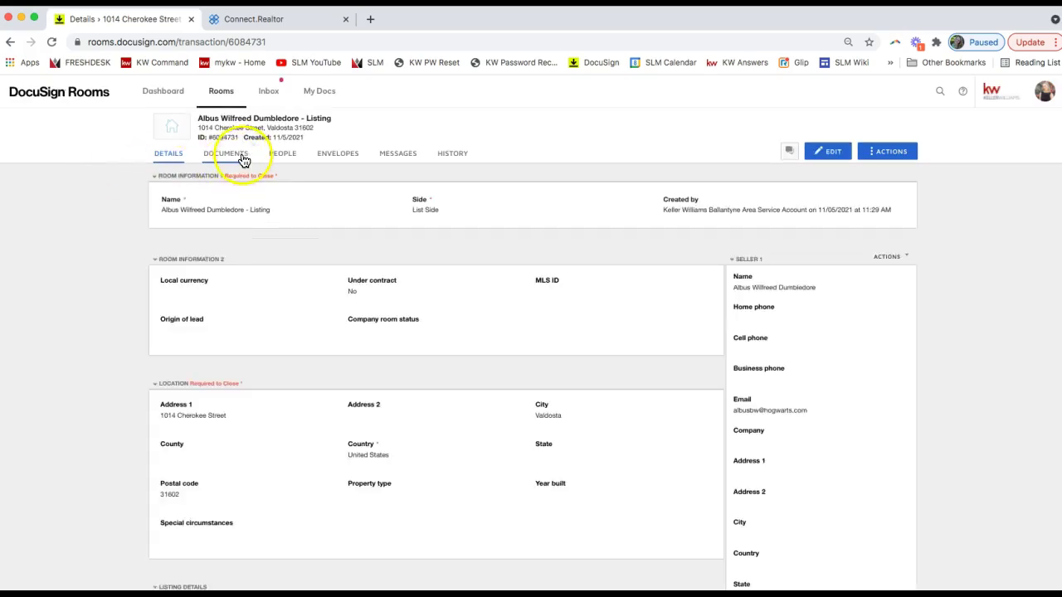
Open the listing room's documents and show the sources available for adding documents.
left_click(237, 158)
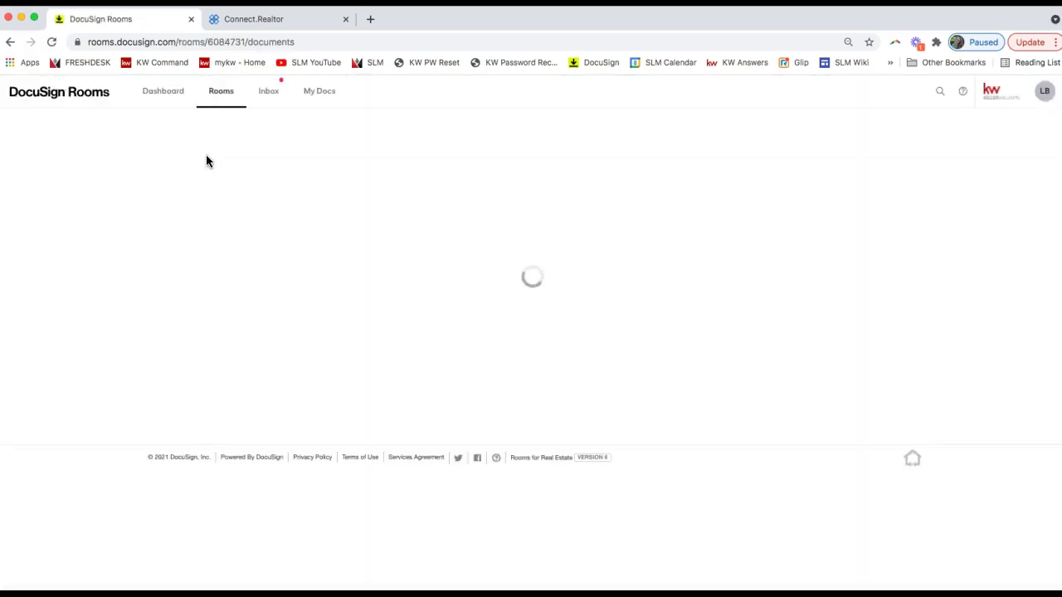
left_click(209, 159)
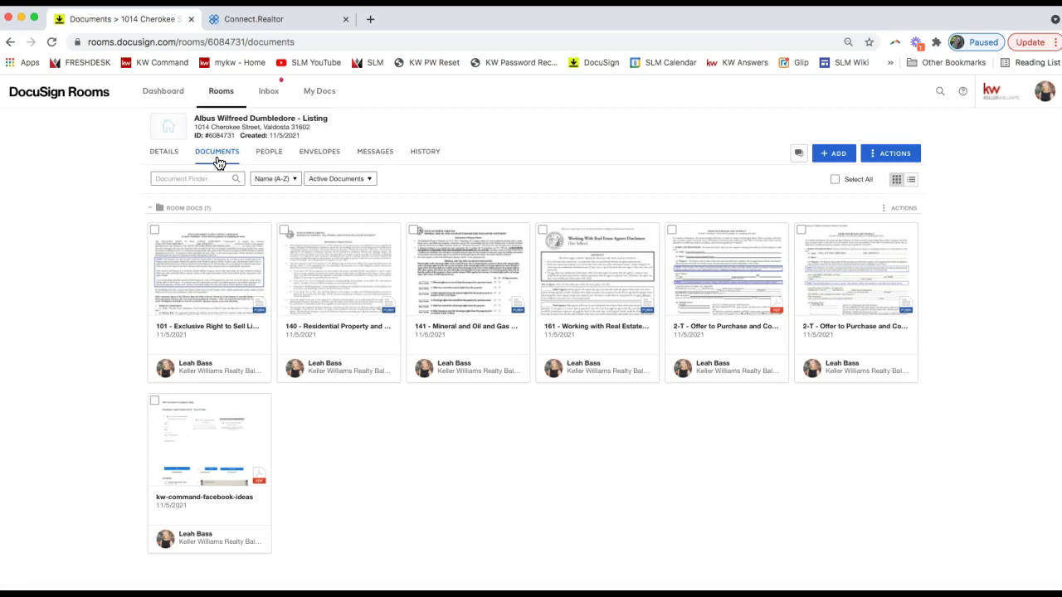
left_click(835, 158)
left_click(835, 157)
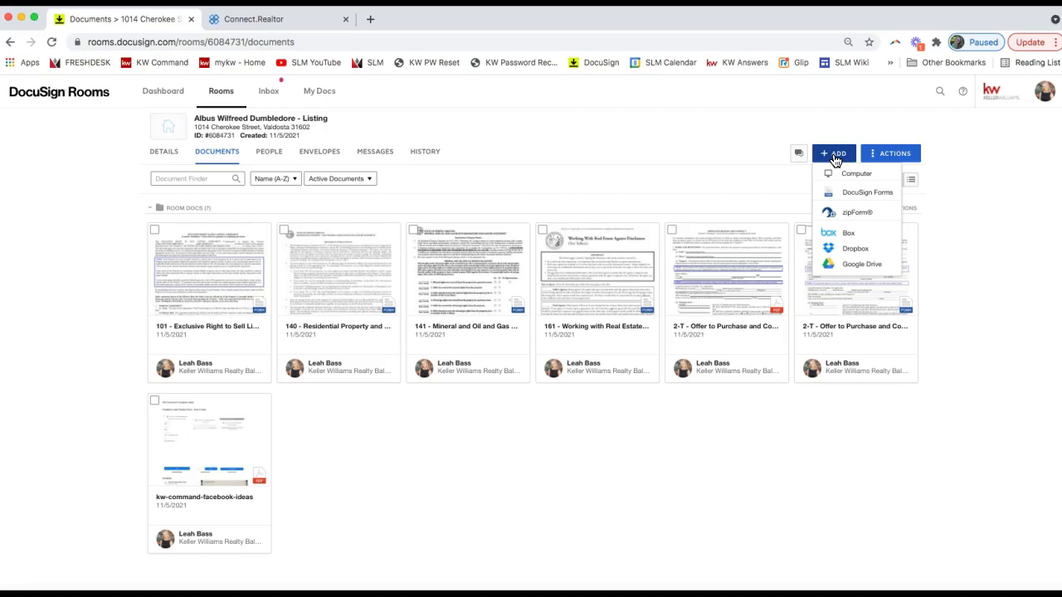
left_click(835, 160)
Start linking a zipForm account, check the username and password fields, and cancel it.
left_click(863, 219)
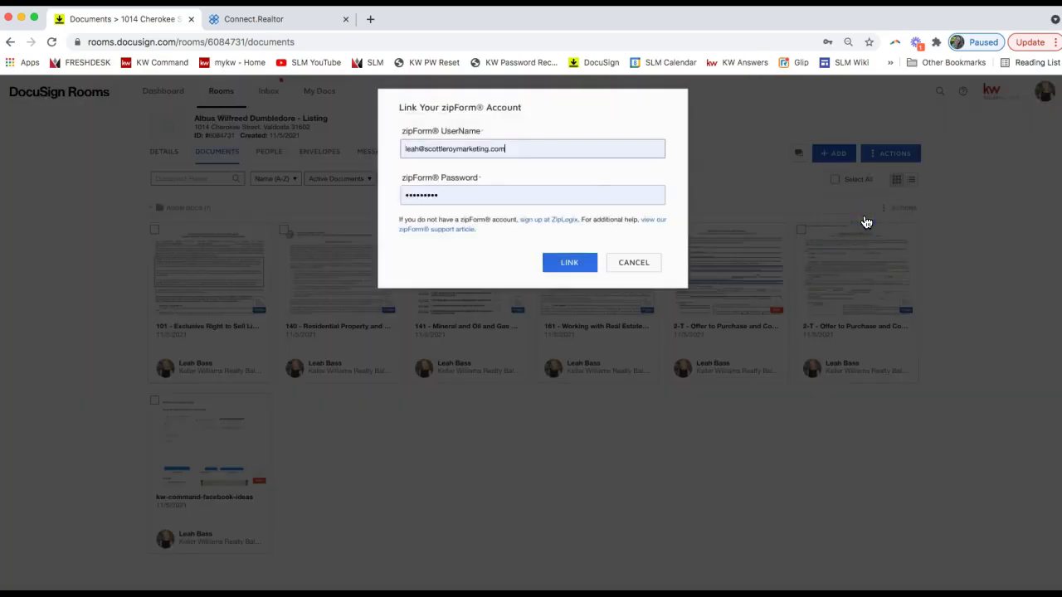
left_click(458, 194)
left_click(633, 262)
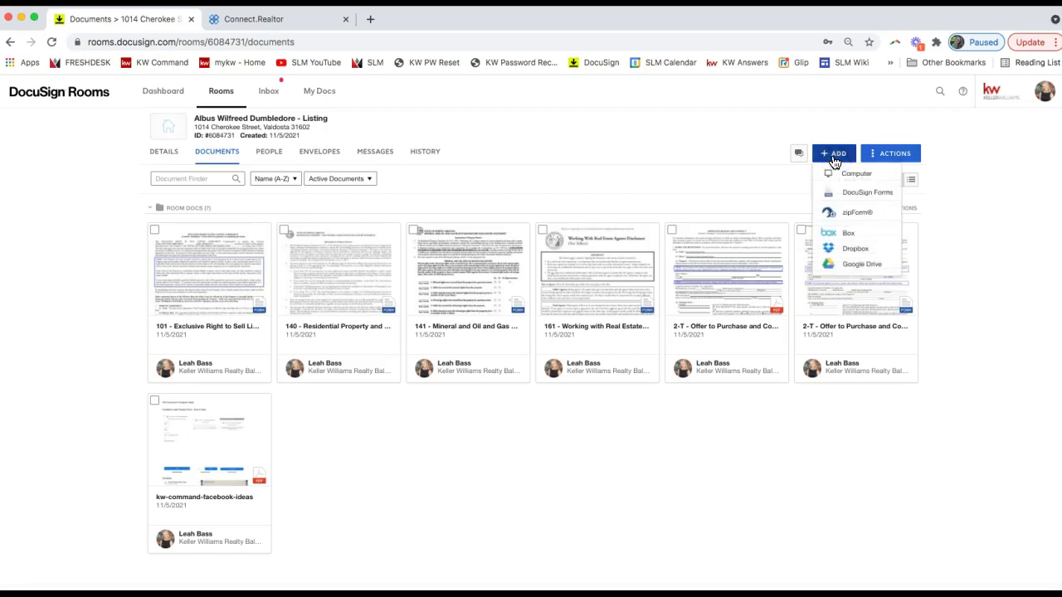
Start adding documents to the room from DocuSign Forms.
left_click(834, 161)
left_click(838, 161)
left_click(849, 192)
left_click(865, 198)
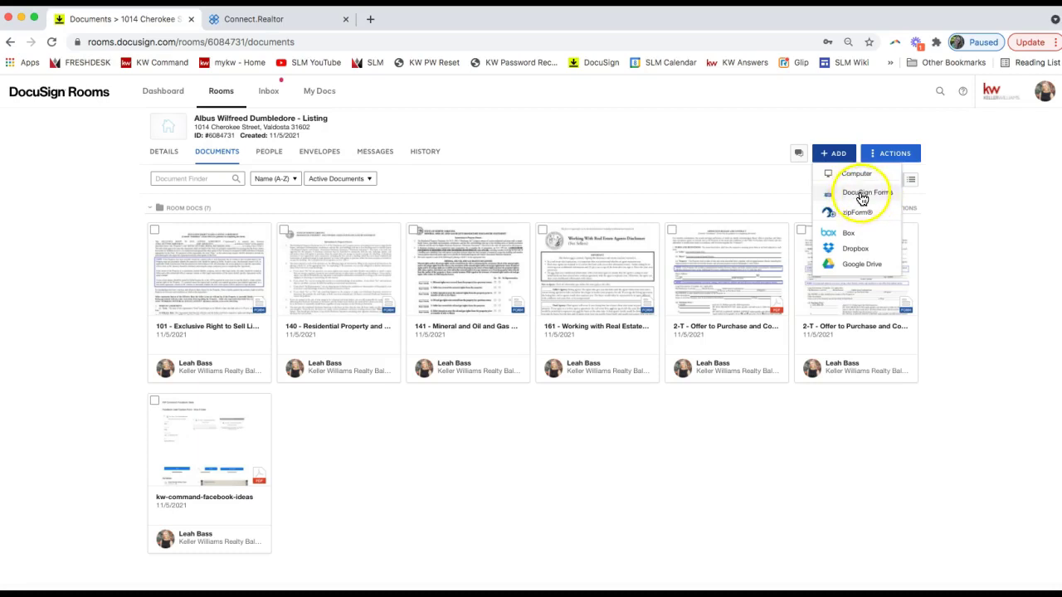
left_click(861, 198)
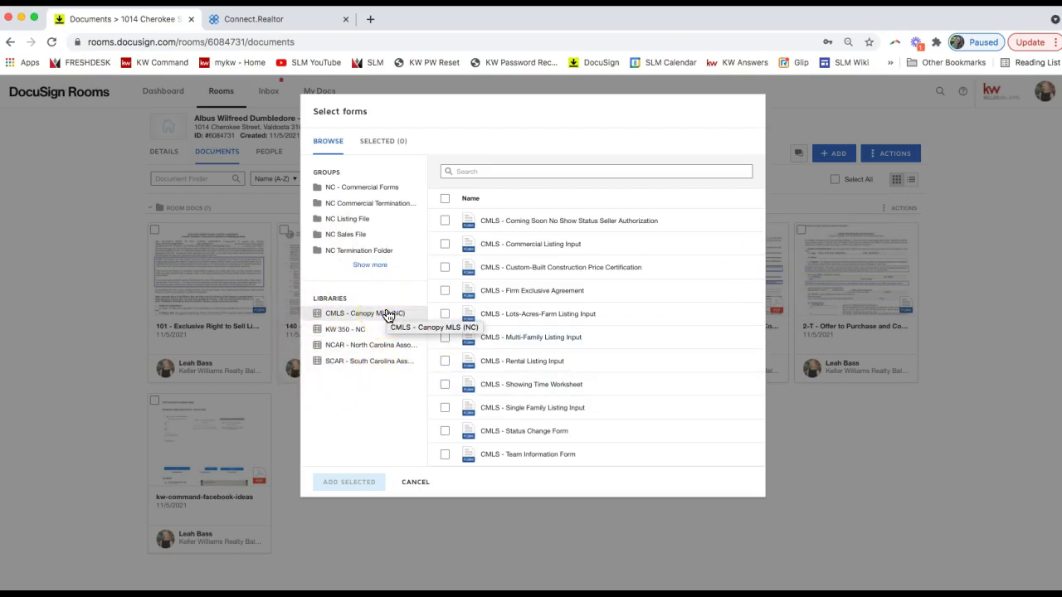
Expand the full list of form groups, view NC Listing File, and open the NCAR - North Carolina Association of Realtors library.
left_click(390, 349)
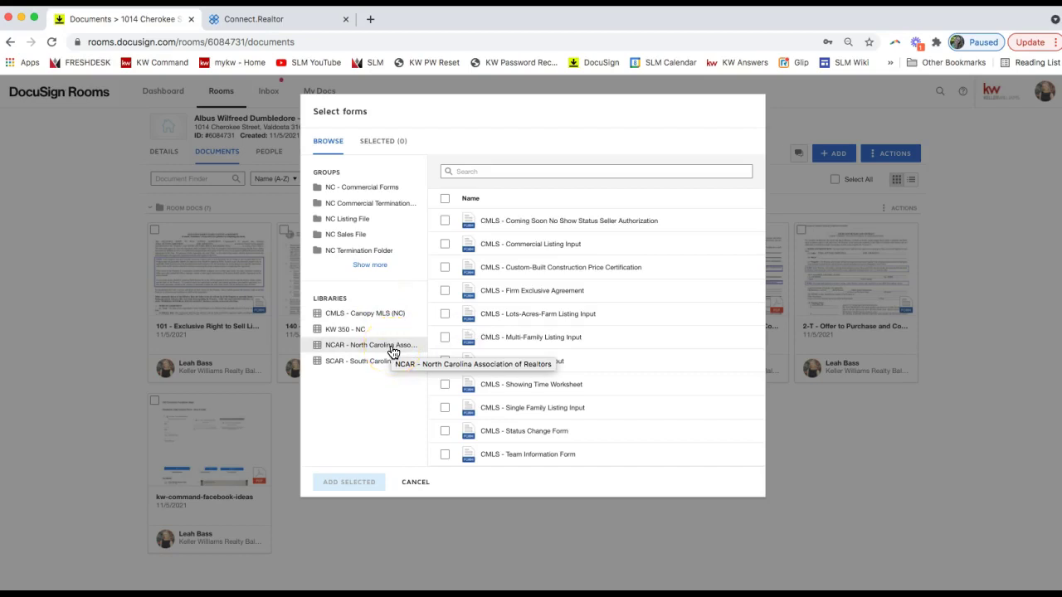
left_click(379, 372)
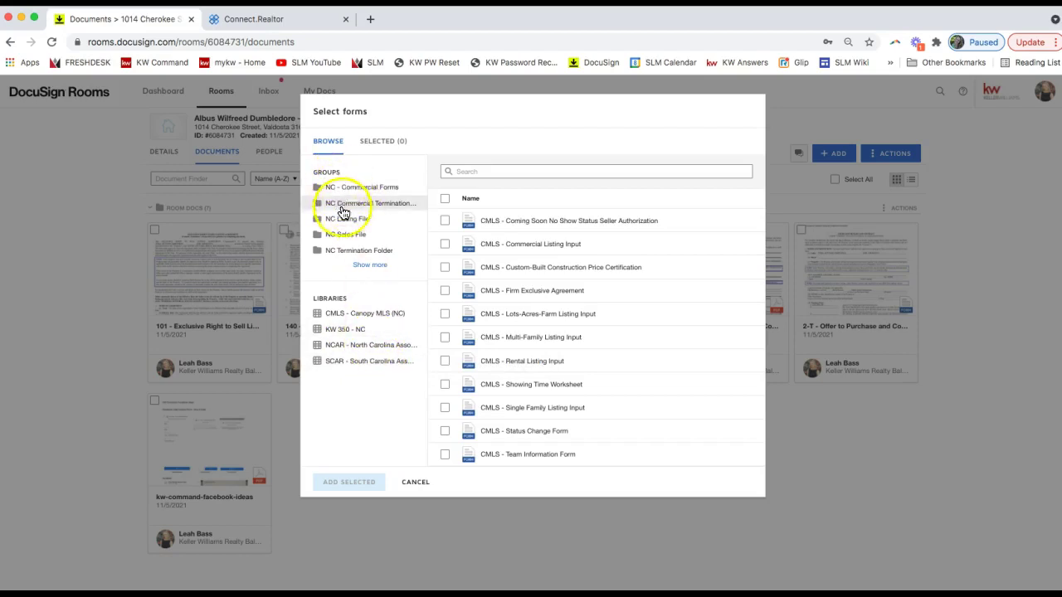
left_click(365, 264)
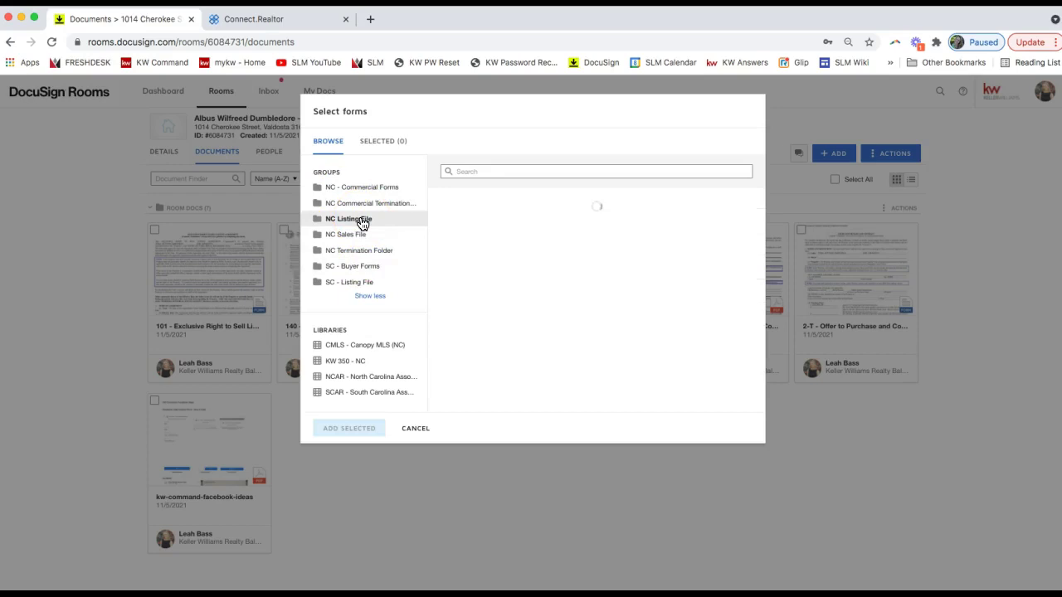
left_click(371, 344)
left_click(372, 383)
Select forms 101G, 103 and 103G from the NCAR library and add them to the listing room.
left_click(507, 171)
left_click(507, 170)
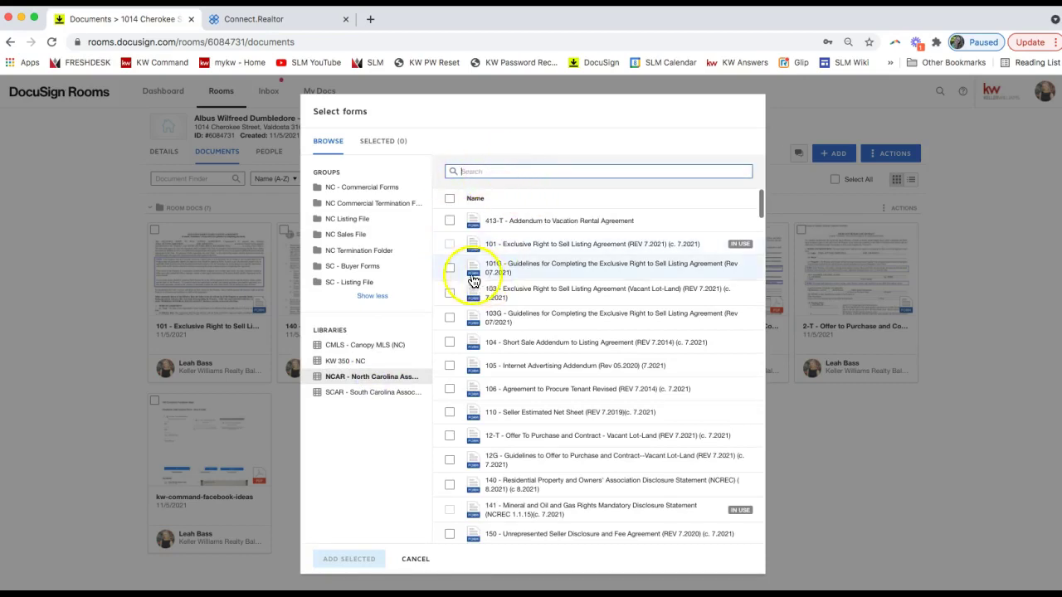
left_click(449, 267)
left_click(448, 295)
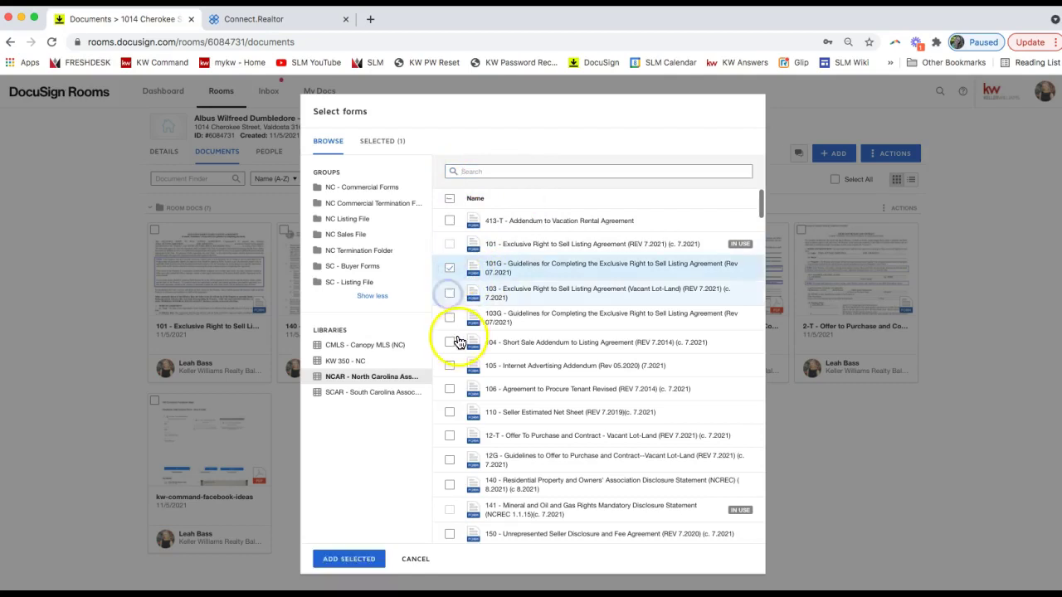
left_click(448, 320)
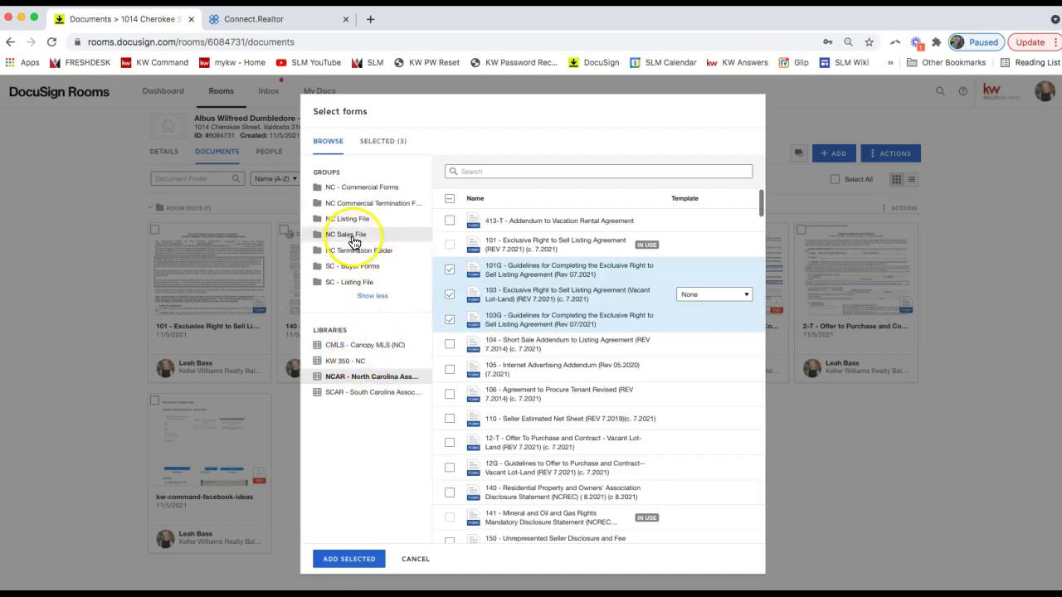
left_click(500, 171)
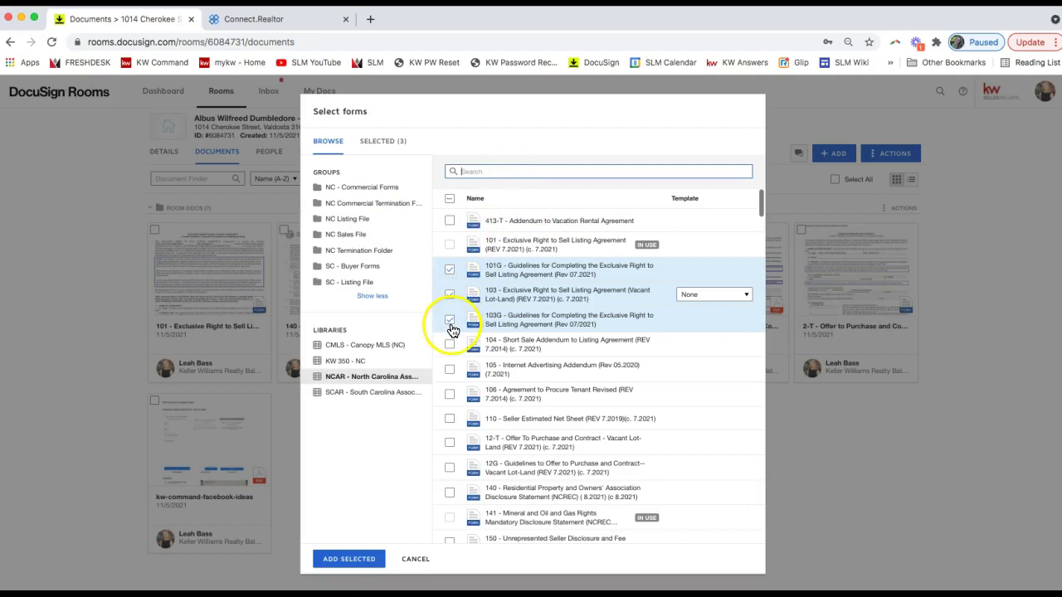
left_click(348, 559)
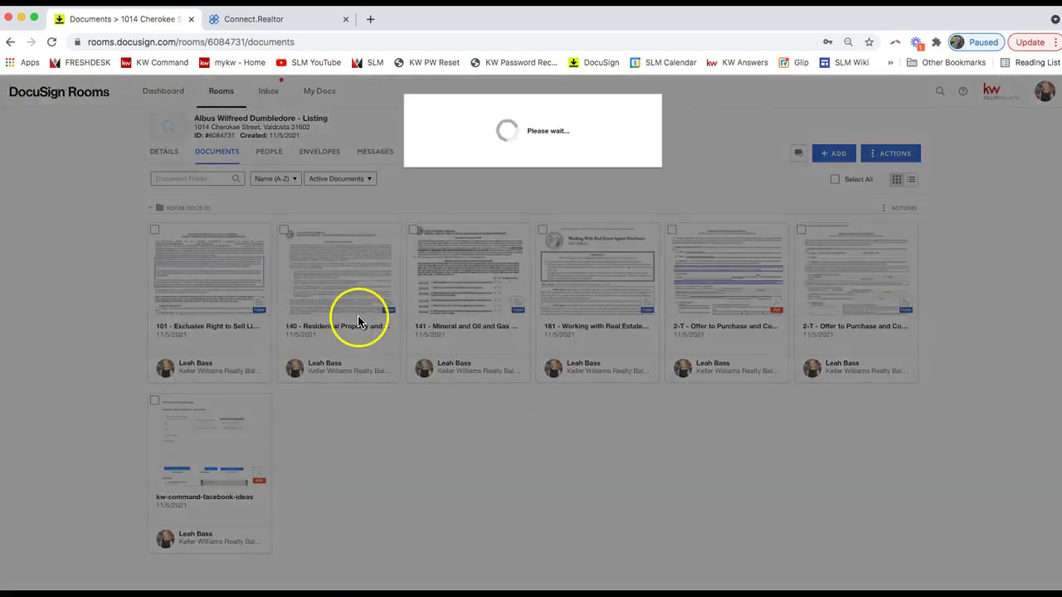